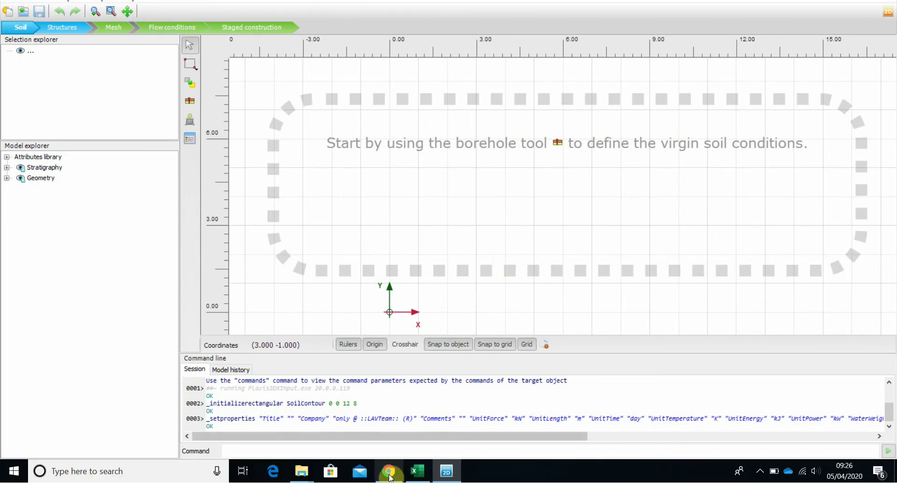
- In Chrome, download SheetProfiles2D.matdb from the Downloads list of the sheet-pile datasets page
{"action": "left_click", "coordinate": [388, 471]}
{"action": "scroll", "coordinate": [569, 192], "scroll_direction": "up", "scroll_amount": 15}
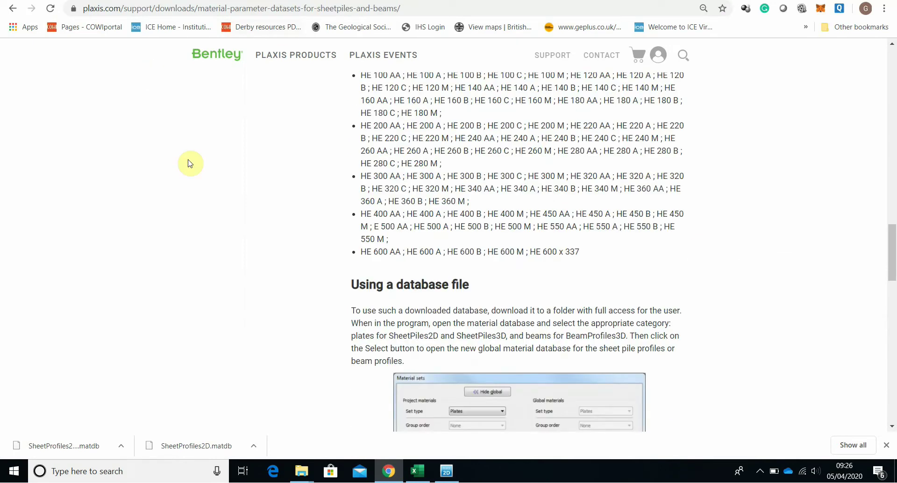
{"action": "scroll", "coordinate": [322, 237], "scroll_direction": "up", "scroll_amount": 10}
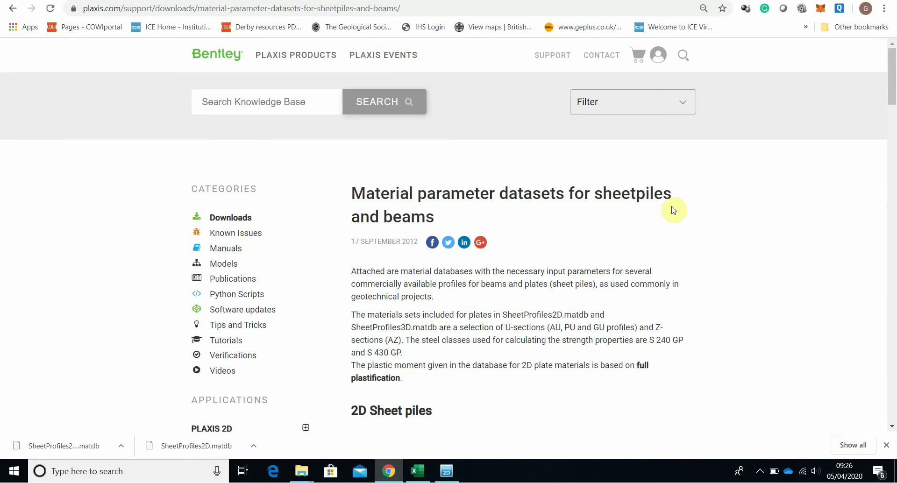
{"action": "scroll", "coordinate": [561, 292], "scroll_direction": "down", "scroll_amount": 4}
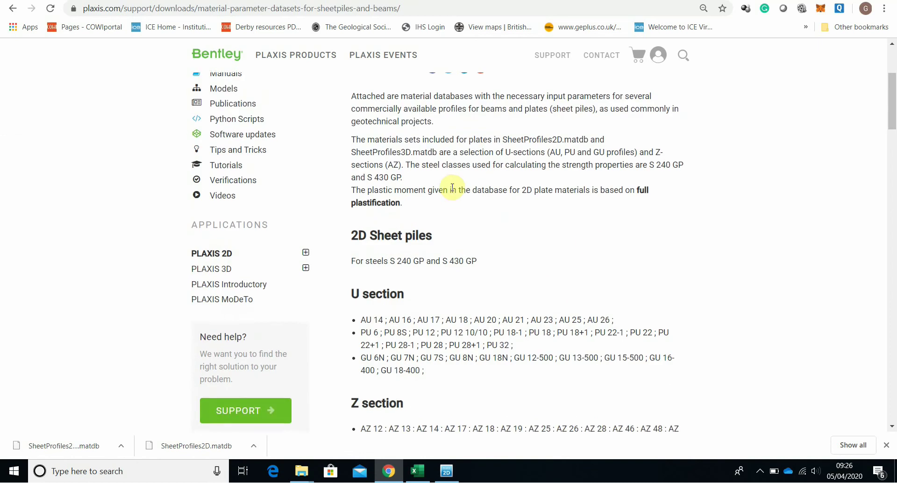
{"action": "scroll", "coordinate": [457, 187], "scroll_direction": "up", "scroll_amount": 2}
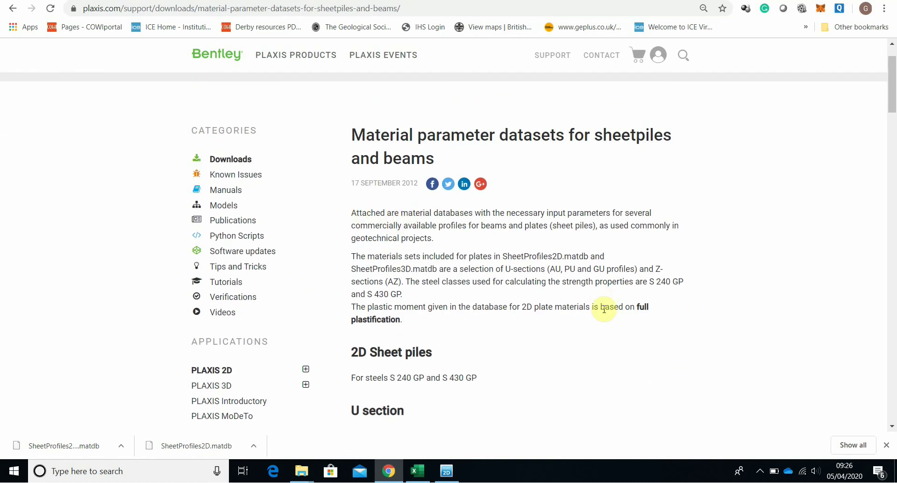
{"action": "scroll", "coordinate": [545, 384], "scroll_direction": "down", "scroll_amount": 1}
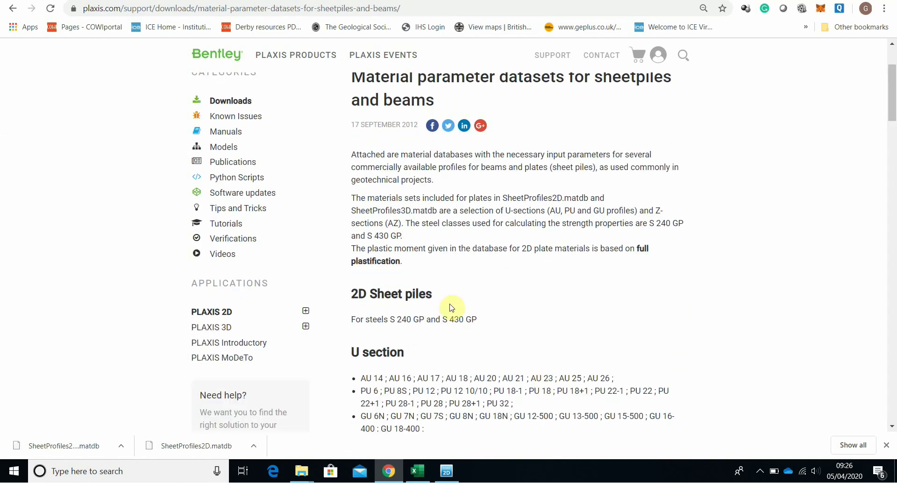
{"action": "scroll", "coordinate": [689, 404], "scroll_direction": "down", "scroll_amount": 2}
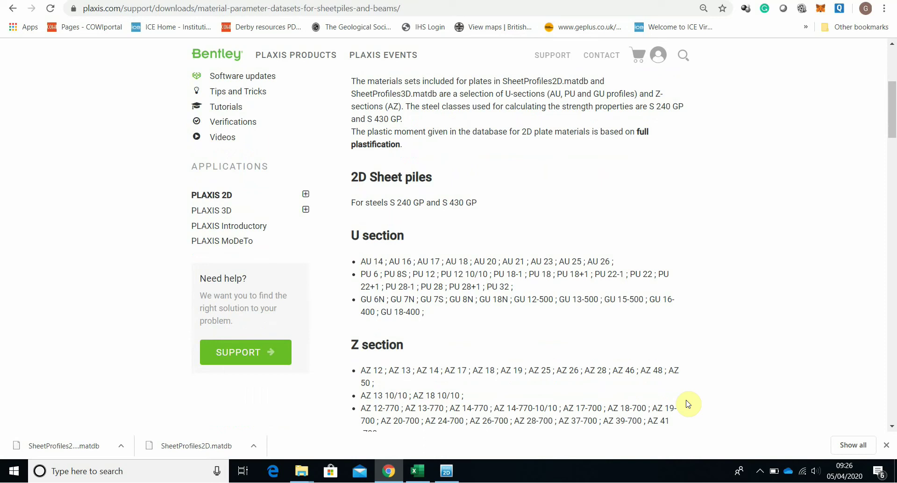
{"action": "scroll", "coordinate": [688, 404], "scroll_direction": "down", "scroll_amount": 2}
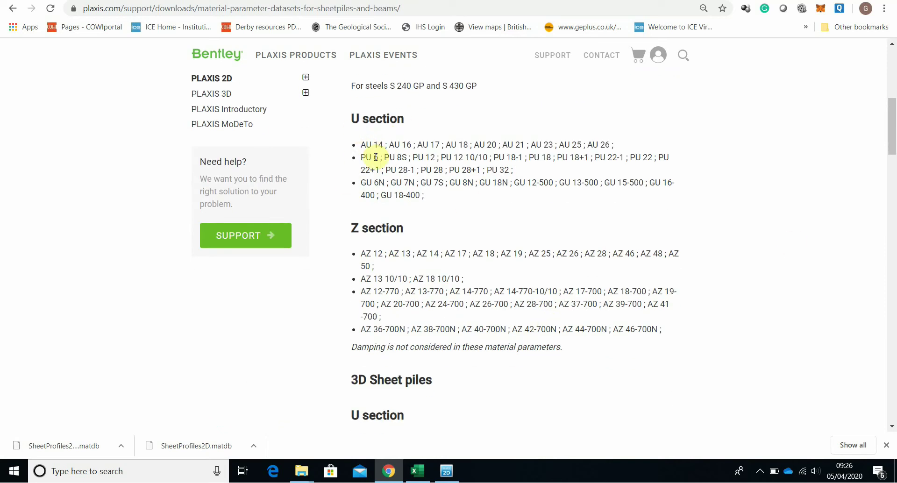
{"action": "scroll", "coordinate": [439, 228], "scroll_direction": "down", "scroll_amount": 3}
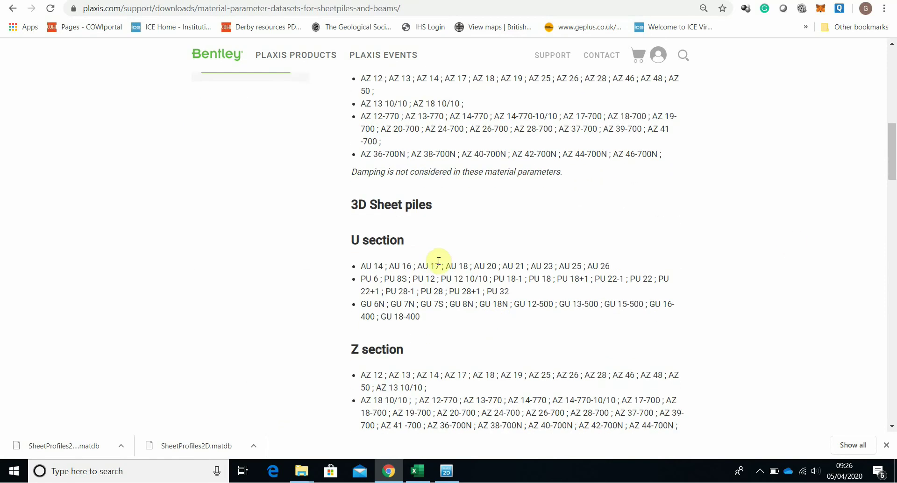
{"action": "scroll", "coordinate": [524, 345], "scroll_direction": "down", "scroll_amount": 1}
{"action": "scroll", "coordinate": [542, 385], "scroll_direction": "down", "scroll_amount": 3}
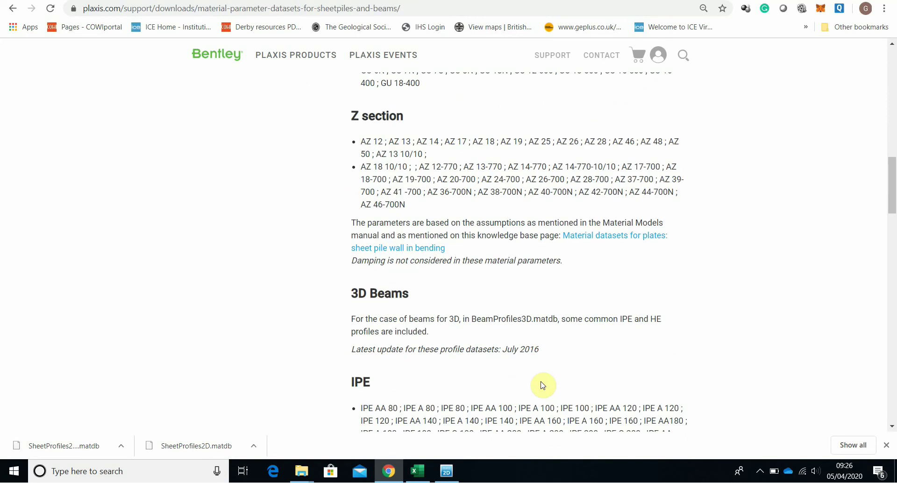
{"action": "scroll", "coordinate": [374, 309], "scroll_direction": "down", "scroll_amount": 3}
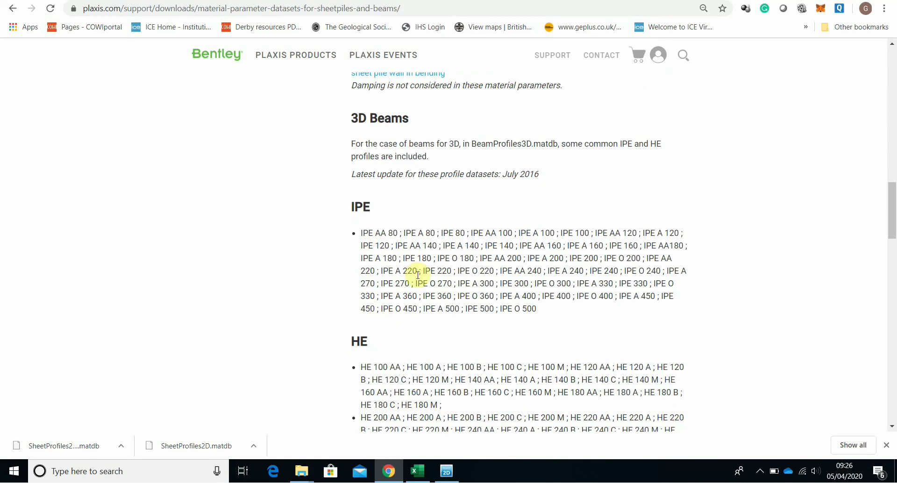
{"action": "scroll", "coordinate": [395, 364], "scroll_direction": "down", "scroll_amount": 3}
{"action": "scroll", "coordinate": [395, 360], "scroll_direction": "down", "scroll_amount": 5}
{"action": "scroll", "coordinate": [461, 196], "scroll_direction": "up", "scroll_amount": 1}
{"action": "scroll", "coordinate": [526, 328], "scroll_direction": "down", "scroll_amount": 2}
{"action": "scroll", "coordinate": [741, 307], "scroll_direction": "down", "scroll_amount": 6}
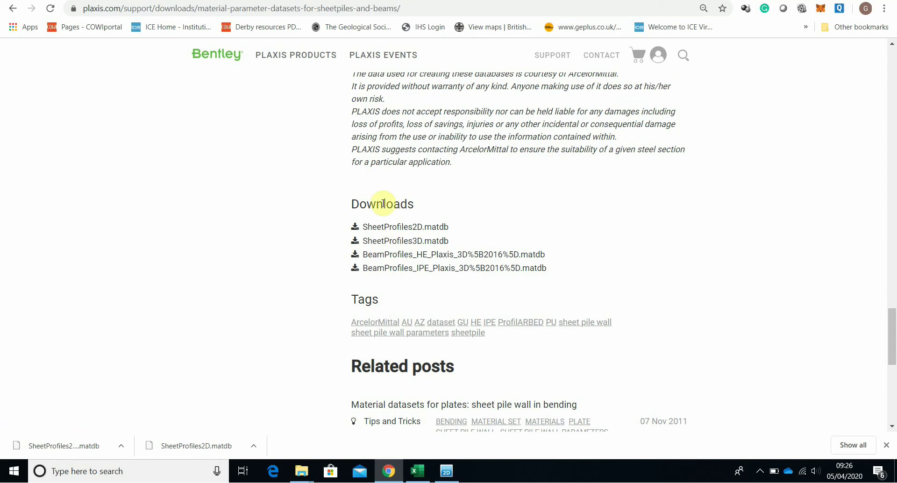
{"action": "left_click", "coordinate": [388, 228]}
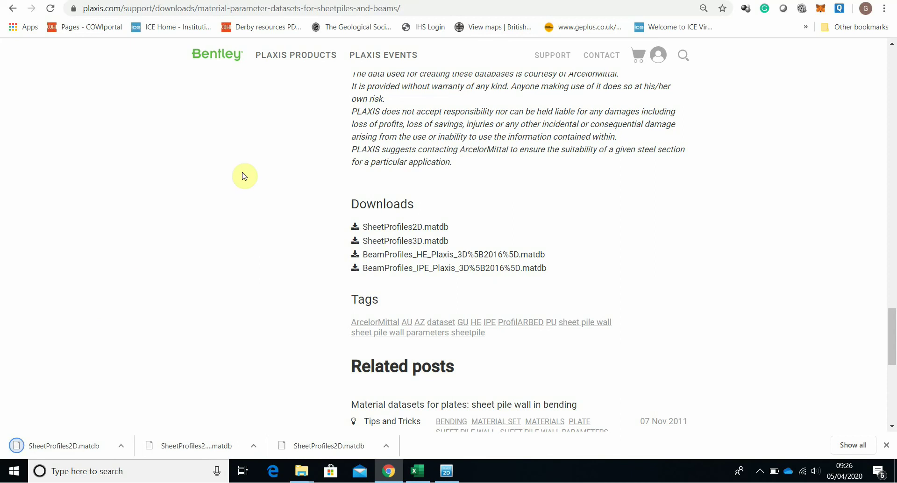
- From the 'Material datasets for plates' article, download and open 3d2011_plates_engineeringexample_sheetpilewall.xls
{"action": "left_click", "coordinate": [422, 16]}
{"action": "scroll", "coordinate": [640, 295], "scroll_direction": "up", "scroll_amount": 20}
{"action": "scroll", "coordinate": [671, 316], "scroll_direction": "down", "scroll_amount": 3}
{"action": "scroll", "coordinate": [369, 217], "scroll_direction": "up", "scroll_amount": 3}
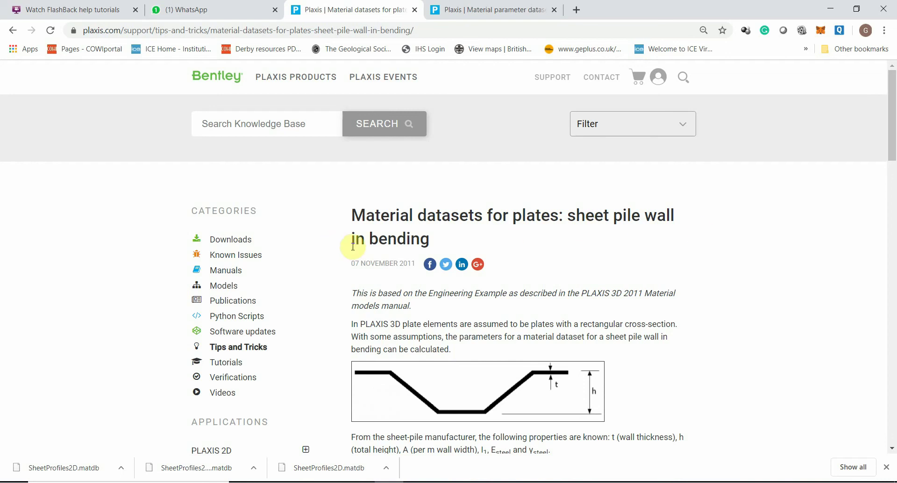
{"action": "scroll", "coordinate": [353, 246], "scroll_direction": "down", "scroll_amount": 18}
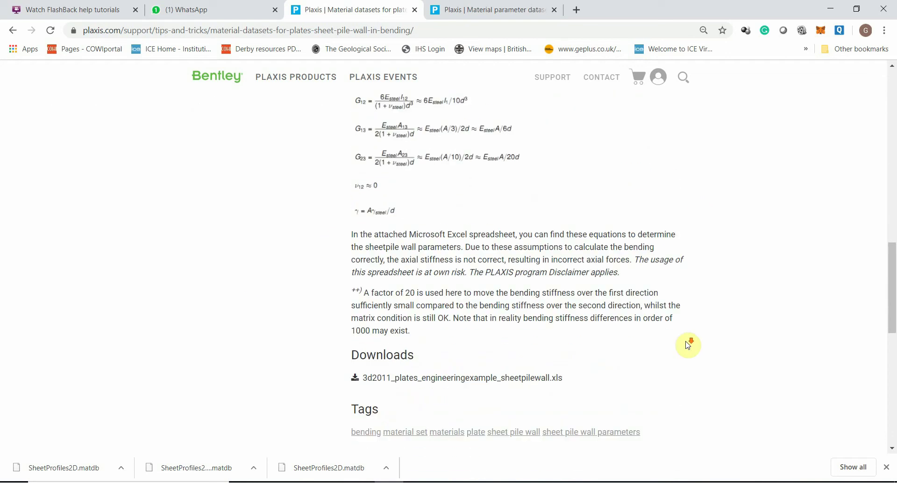
{"action": "scroll", "coordinate": [688, 345], "scroll_direction": "down", "scroll_amount": 4}
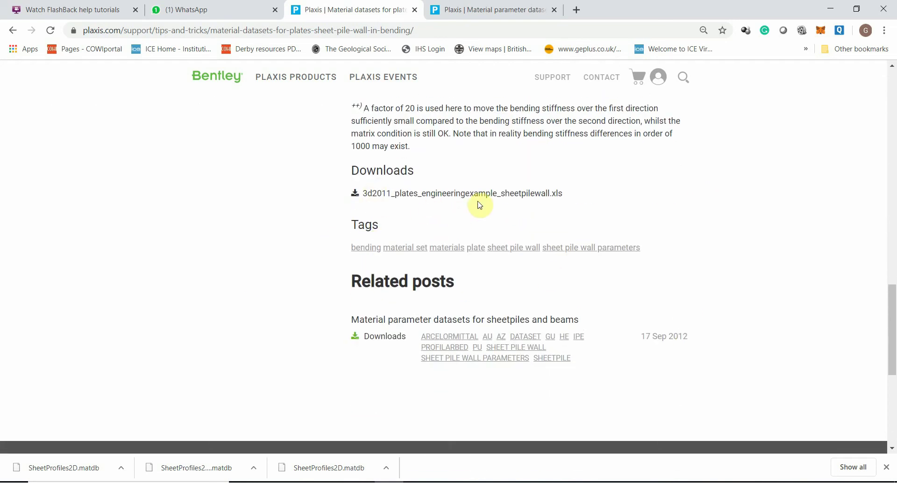
{"action": "left_click", "coordinate": [482, 198]}
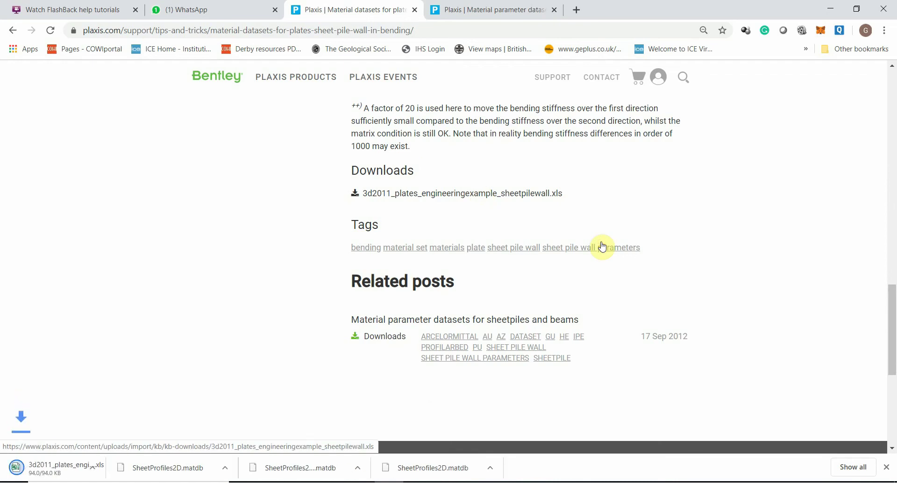
{"action": "left_click", "coordinate": [53, 461]}
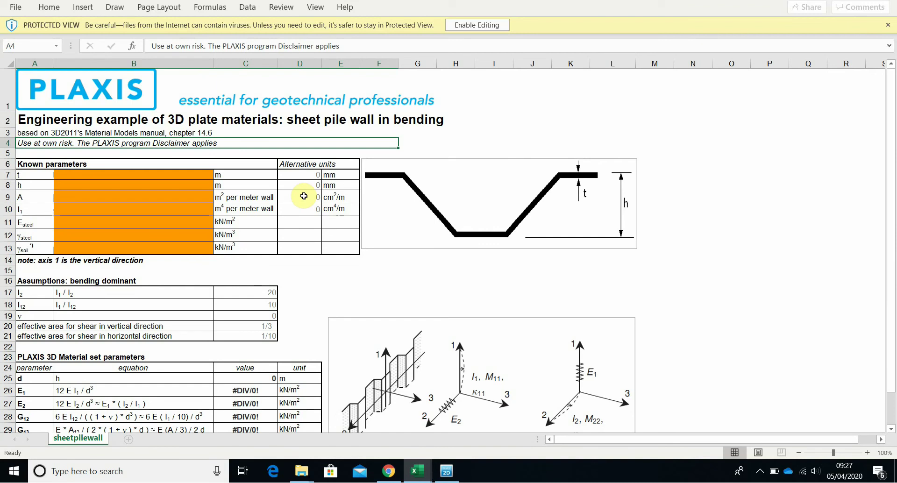
{"action": "scroll", "coordinate": [381, 246], "scroll_direction": "down", "scroll_amount": 2}
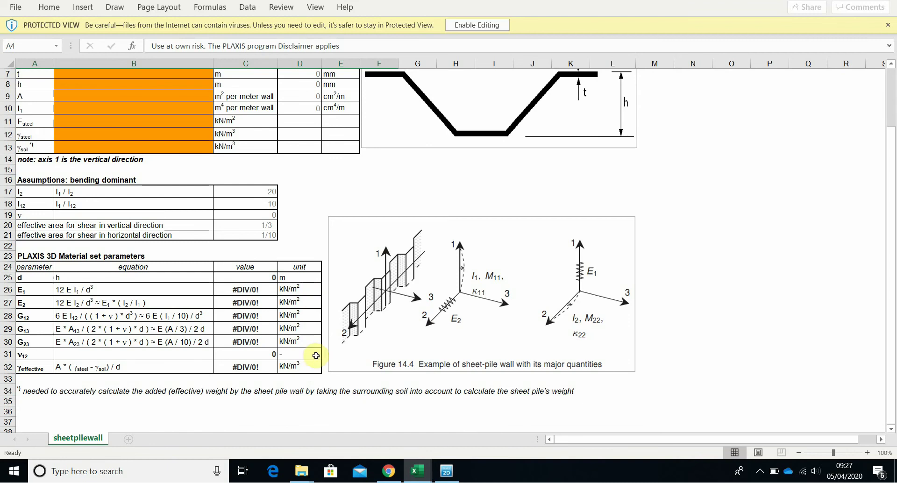
{"action": "scroll", "coordinate": [314, 350], "scroll_direction": "down", "scroll_amount": 2}
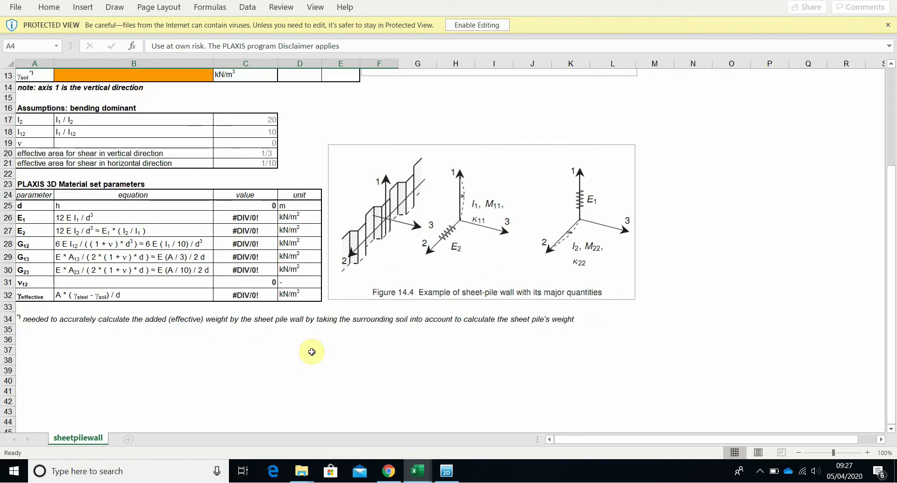
{"action": "scroll", "coordinate": [311, 347], "scroll_direction": "down", "scroll_amount": 3}
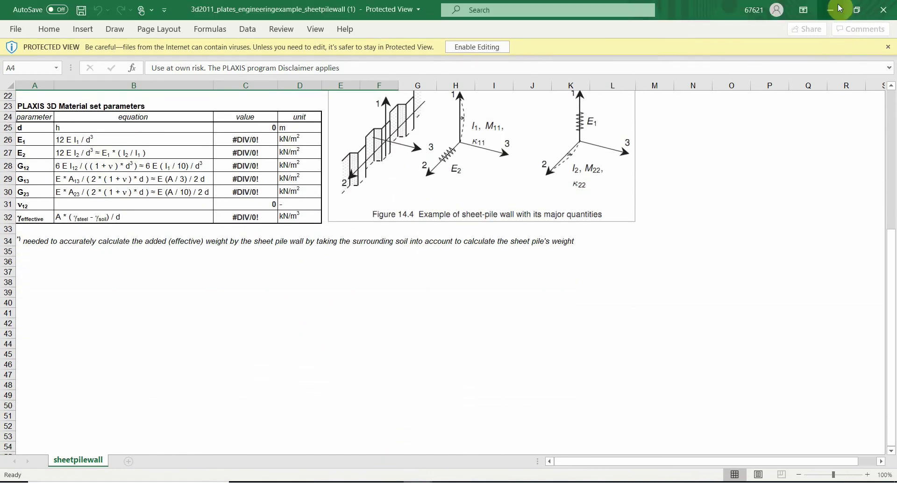
{"action": "scroll", "coordinate": [468, 240], "scroll_direction": "up", "scroll_amount": 7}
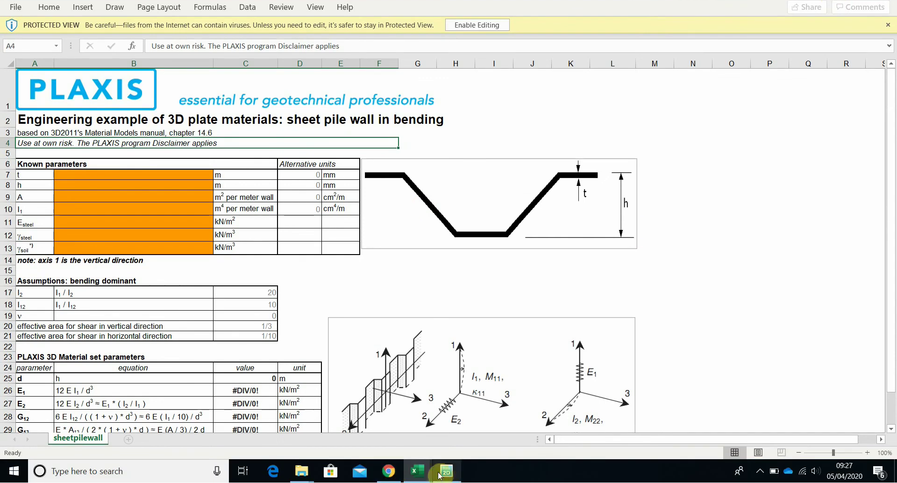
- In PLAXIS 2D Input, open the Material sets window with Set type set to Plates
{"action": "left_click", "coordinate": [446, 471]}
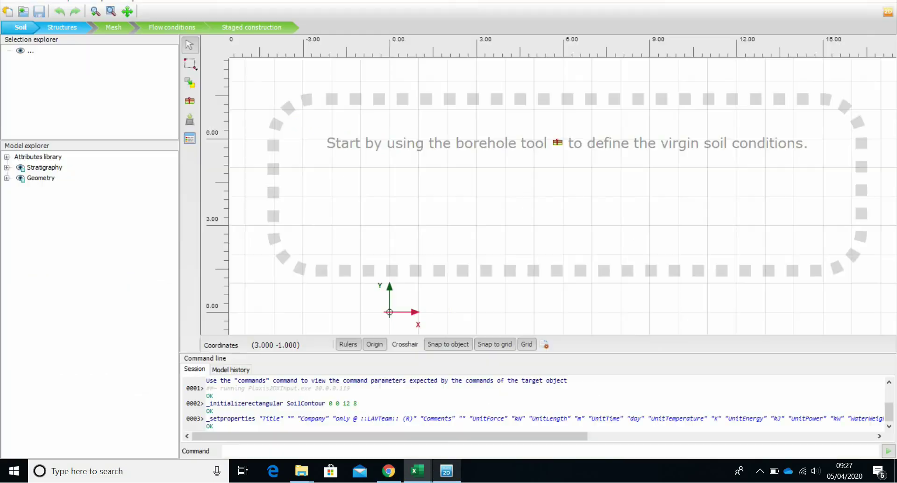
{"action": "left_click", "coordinate": [189, 141]}
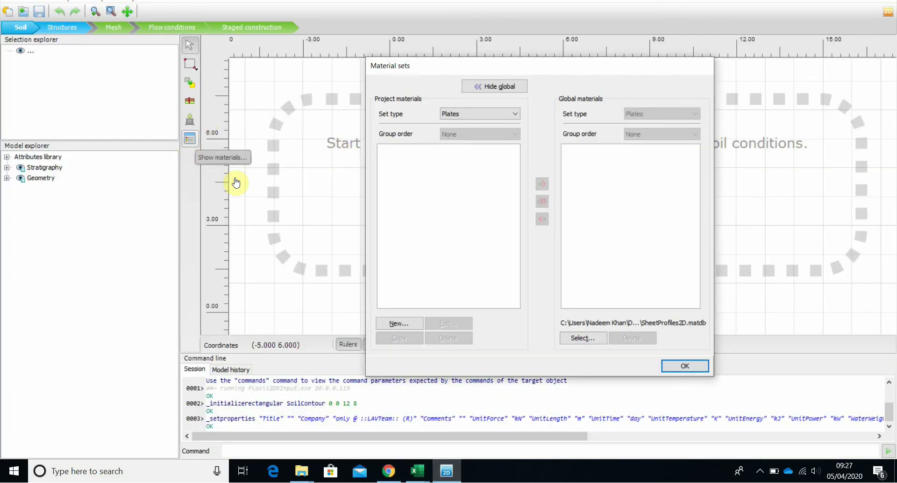
{"action": "left_click", "coordinate": [467, 86]}
{"action": "left_click", "coordinate": [513, 116]}
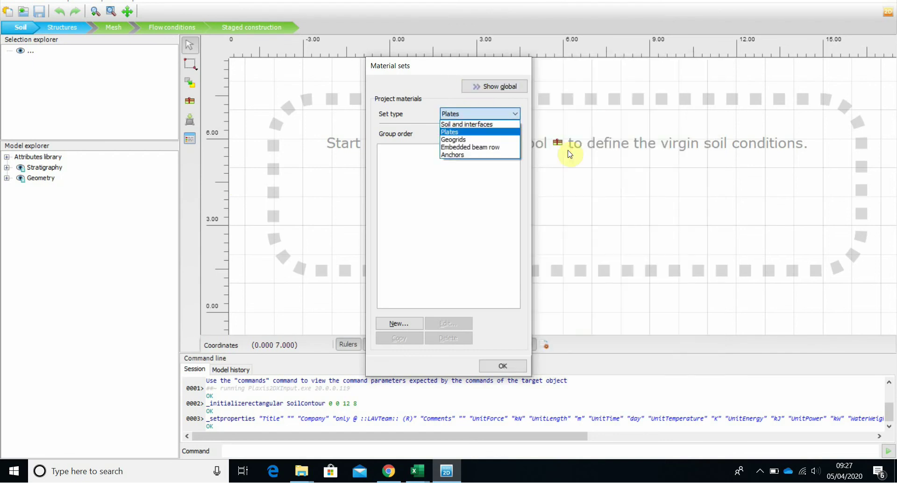
{"action": "left_click", "coordinate": [574, 153]}
{"action": "key", "text": "alt+Down"}
{"action": "left_click", "coordinate": [599, 117]}
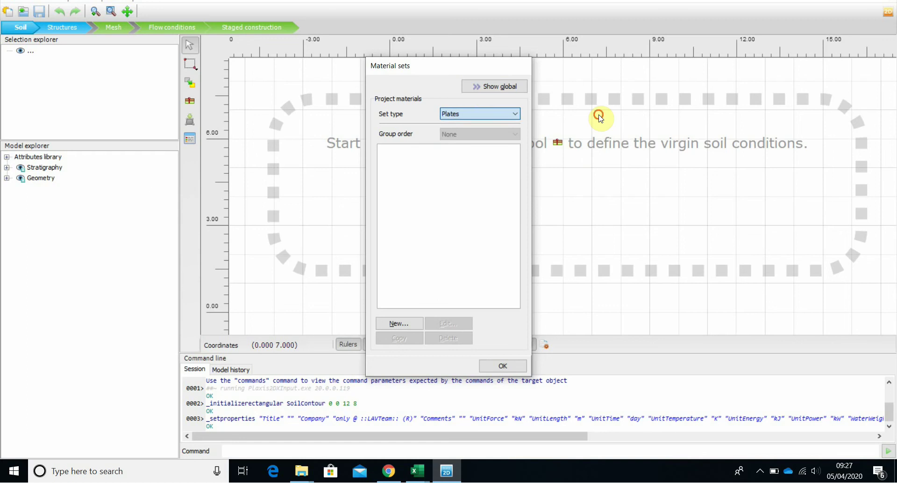
- Load SheetProfiles2D.matdb from Downloads as the global material database
{"action": "left_click", "coordinate": [482, 89]}
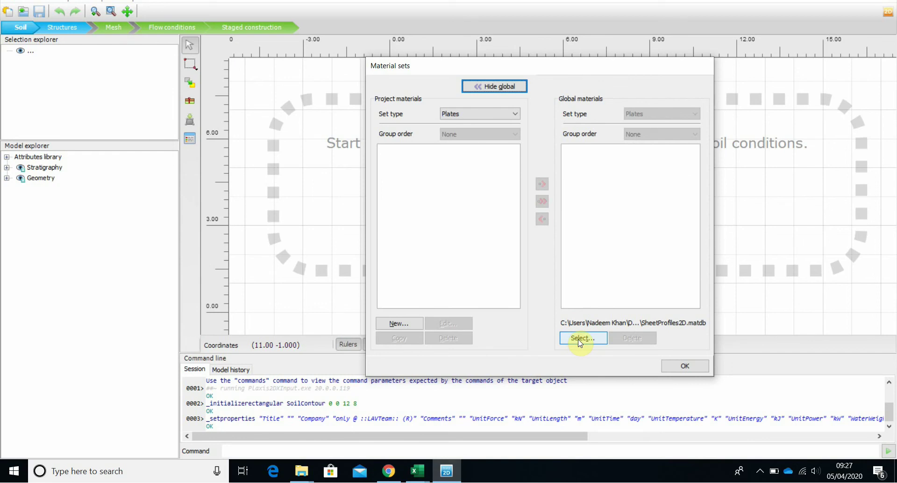
{"action": "left_click", "coordinate": [579, 341]}
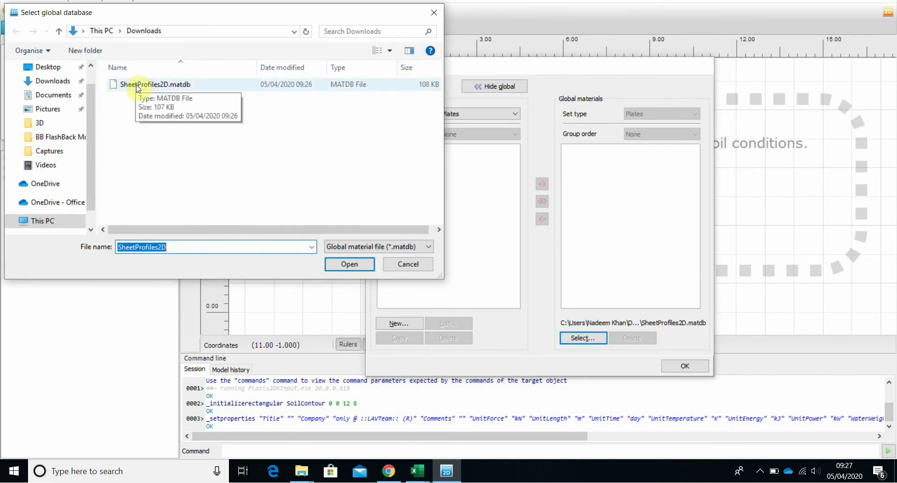
{"action": "left_click", "coordinate": [138, 86]}
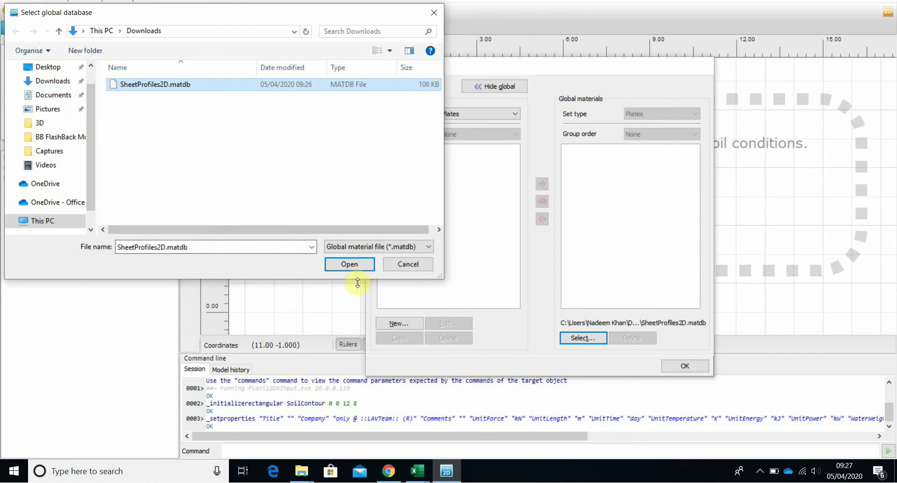
{"action": "left_click", "coordinate": [349, 264]}
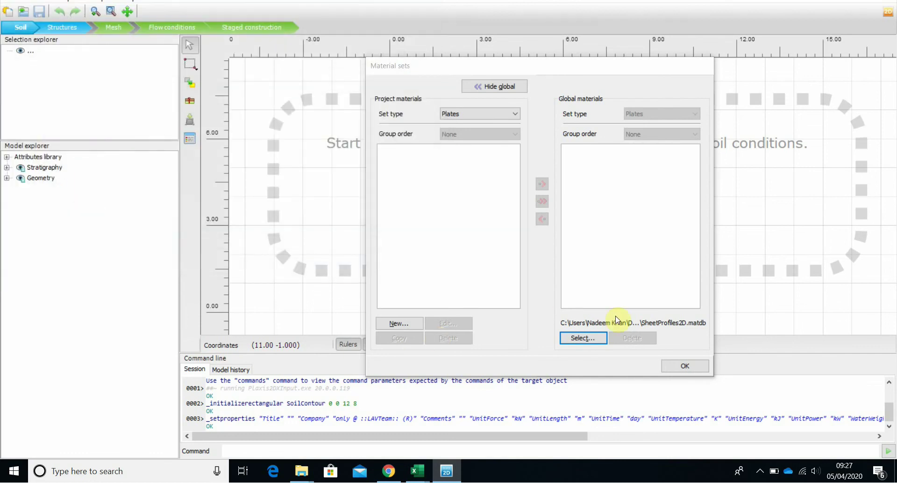
- Copy the global plate AZ 19-700-240 from SheetProfiles2D into the project's plate materials
{"action": "left_click", "coordinate": [584, 339]}
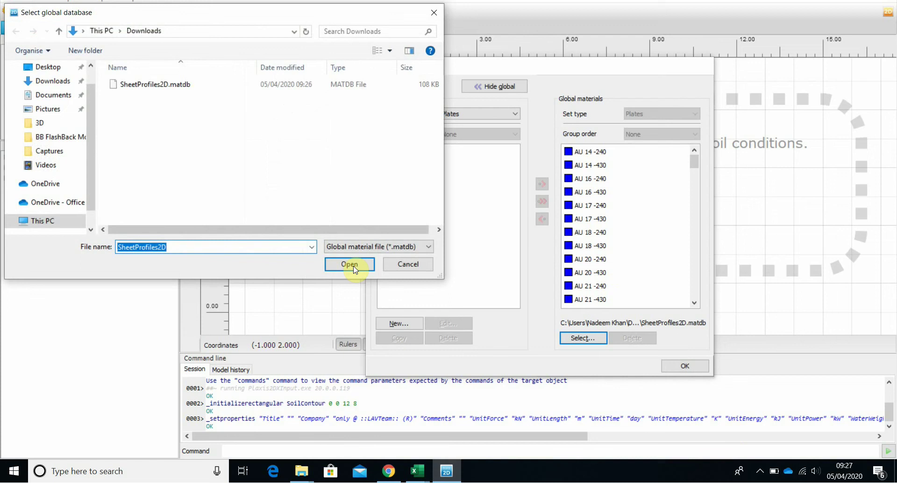
{"action": "left_click", "coordinate": [408, 265]}
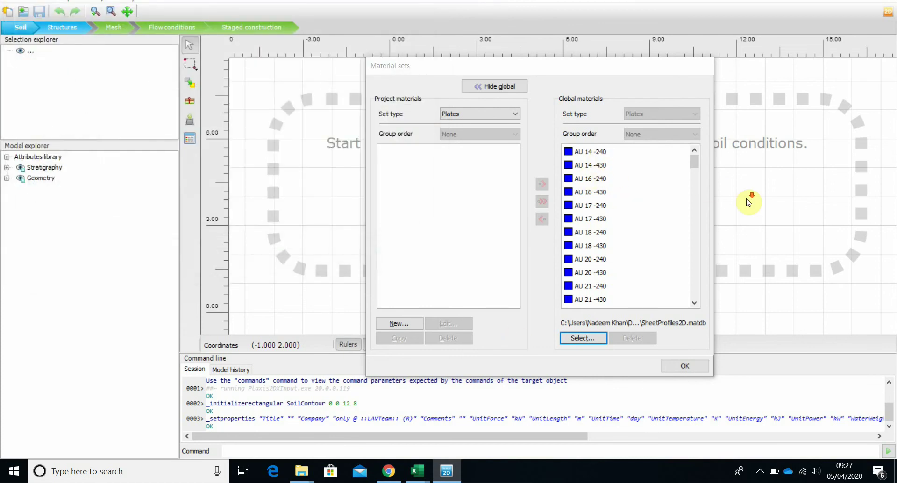
{"action": "scroll", "coordinate": [748, 202], "scroll_direction": "down", "scroll_amount": 2}
{"action": "scroll", "coordinate": [788, 248], "scroll_direction": "down", "scroll_amount": 6}
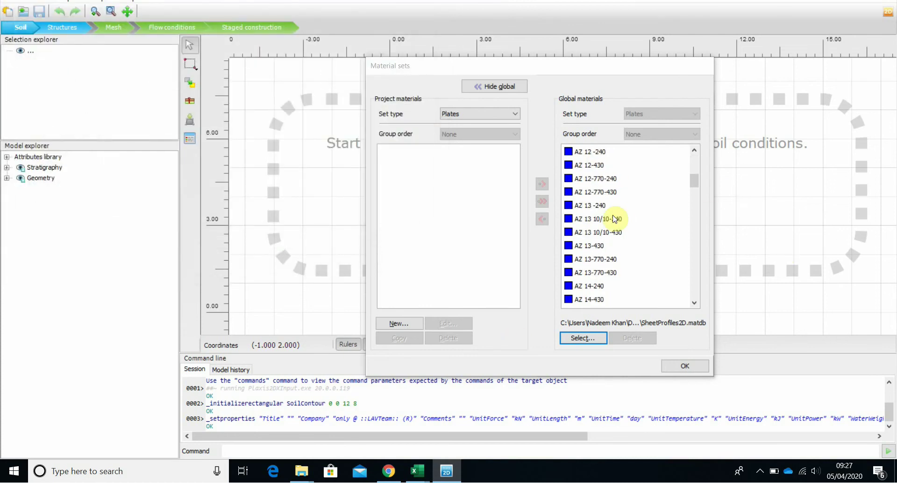
{"action": "scroll", "coordinate": [769, 277], "scroll_direction": "down", "scroll_amount": 12}
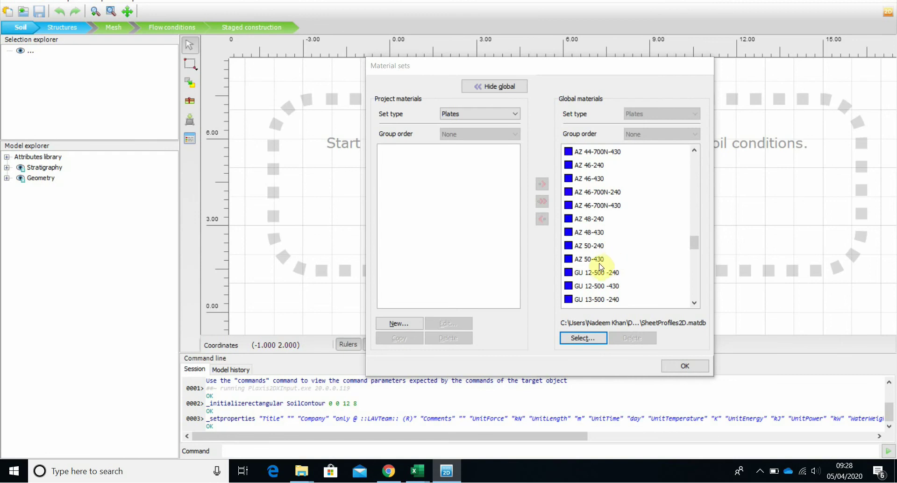
{"action": "scroll", "coordinate": [612, 265], "scroll_direction": "down", "scroll_amount": 1}
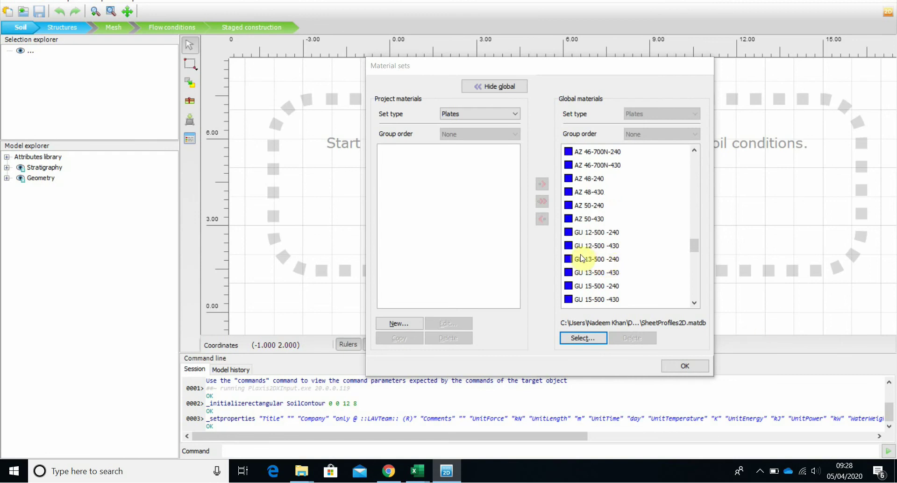
{"action": "scroll", "coordinate": [738, 319], "scroll_direction": "down", "scroll_amount": 10}
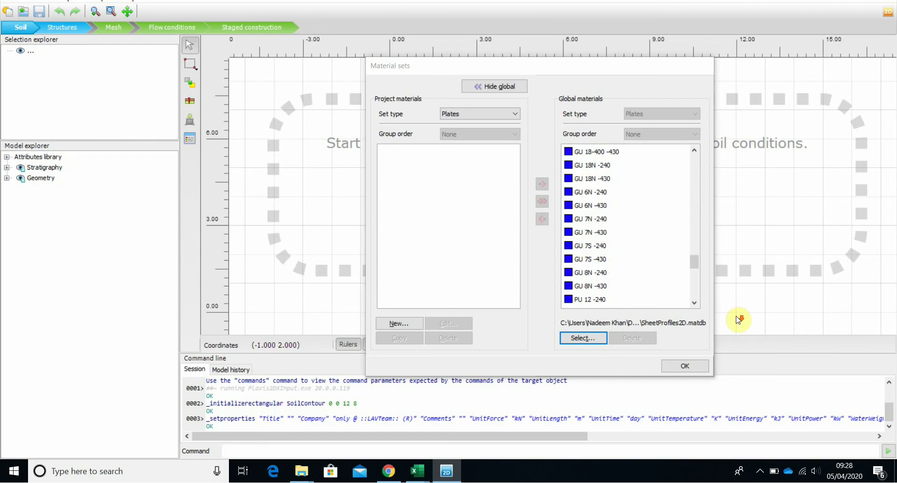
{"action": "scroll", "coordinate": [737, 319], "scroll_direction": "down", "scroll_amount": 3}
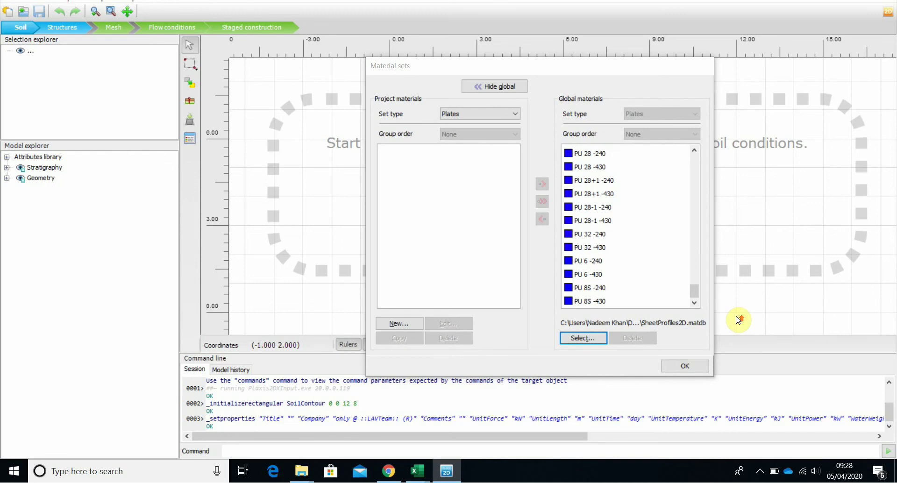
{"action": "scroll", "coordinate": [737, 318], "scroll_direction": "up", "scroll_amount": 10}
{"action": "left_click", "coordinate": [575, 180]}
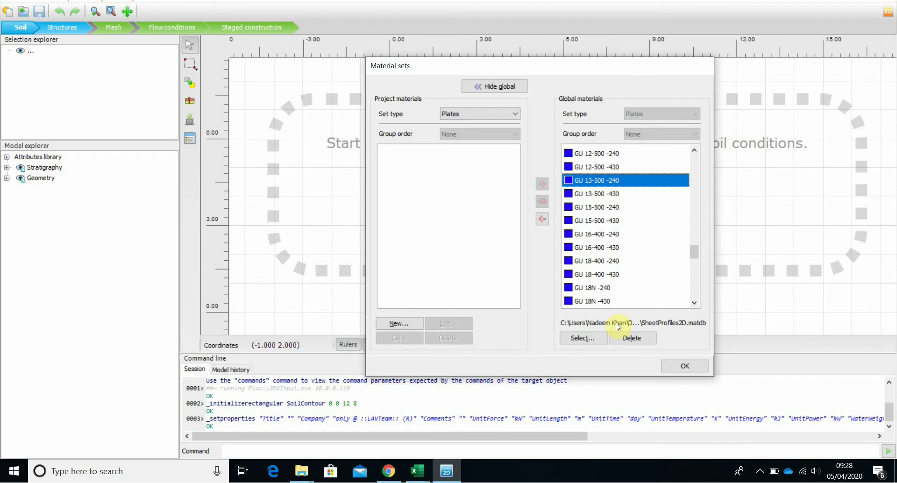
{"action": "left_click_drag", "start_coordinate": [699, 258], "coordinate": [692, 210]}
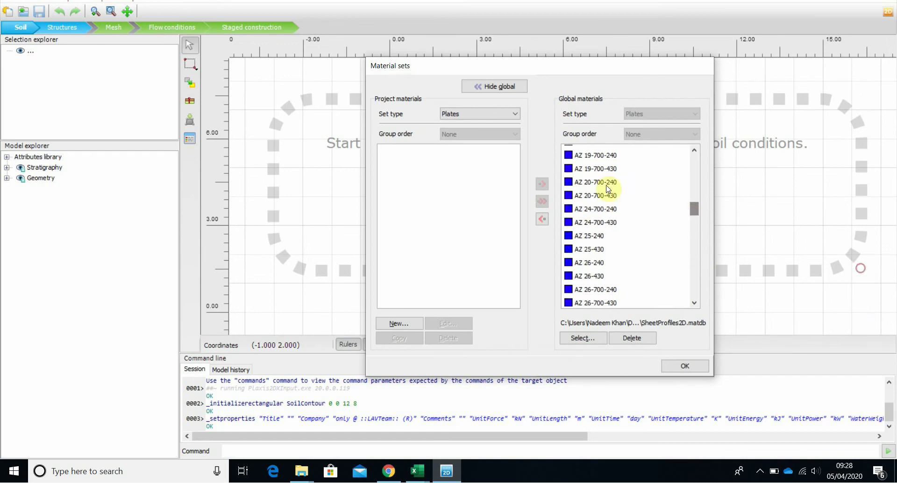
{"action": "left_click", "coordinate": [595, 155]}
{"action": "left_click", "coordinate": [542, 219]}
- Open AZ 19-700-240's properties and switch Material type to Elastoplastic (M-K), then back to Elastoplastic
{"action": "double_click", "coordinate": [411, 155]}
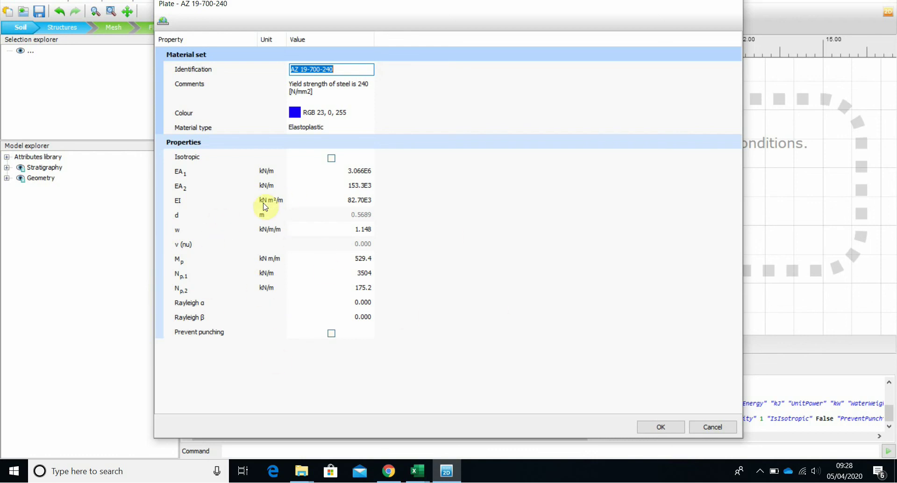
{"action": "left_click", "coordinate": [319, 128]}
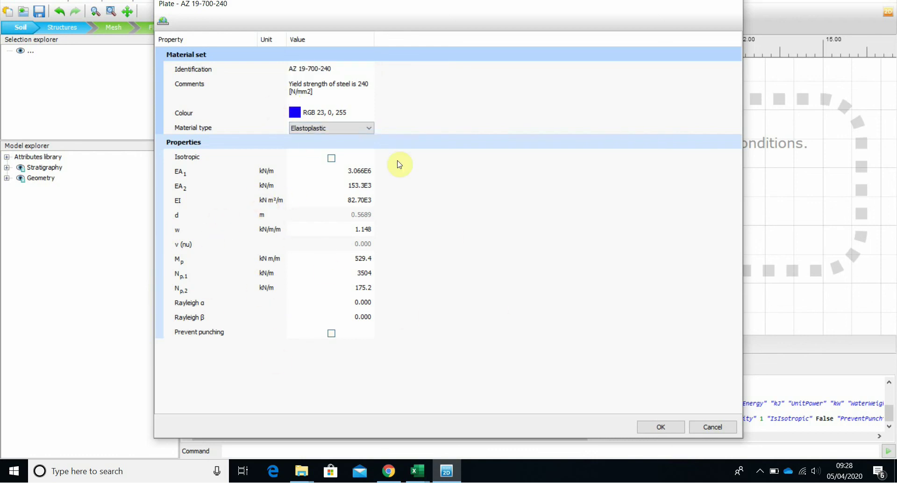
{"action": "left_click", "coordinate": [310, 129]}
{"action": "left_click", "coordinate": [322, 128]}
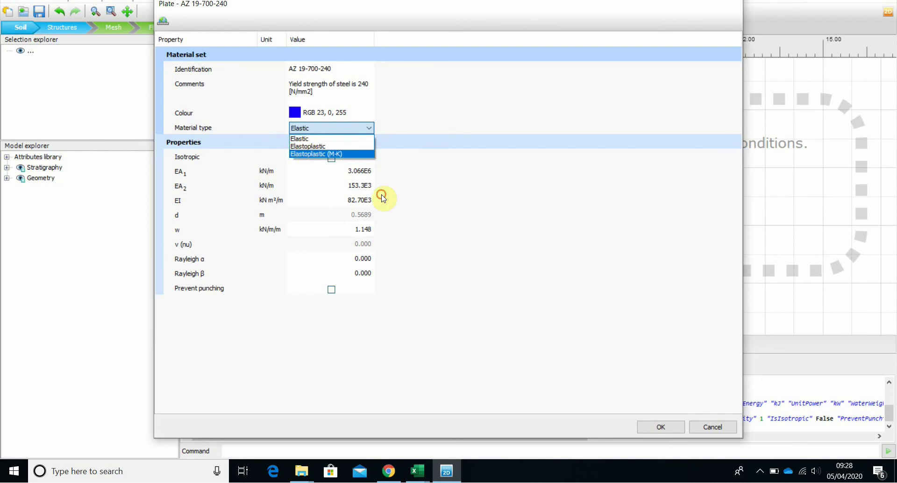
{"action": "left_click", "coordinate": [382, 194]}
{"action": "left_click", "coordinate": [321, 129]}
{"action": "left_click", "coordinate": [368, 129]}
{"action": "left_click", "coordinate": [308, 146]}
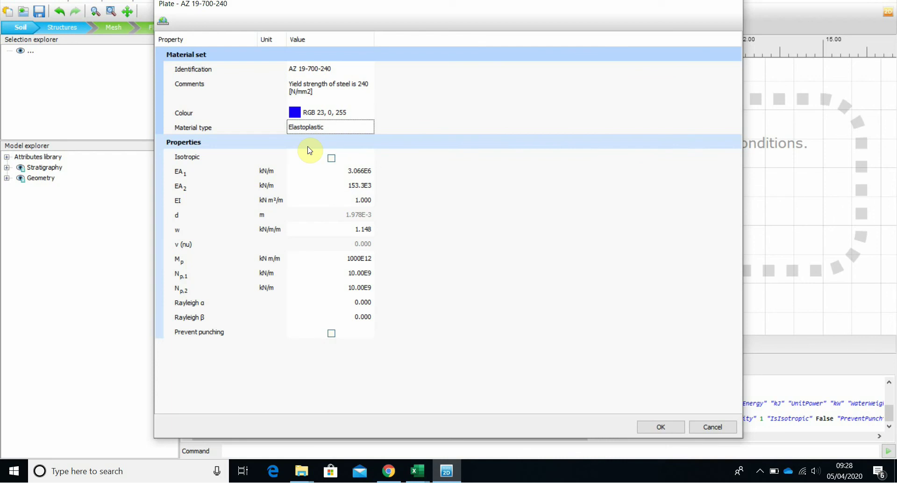